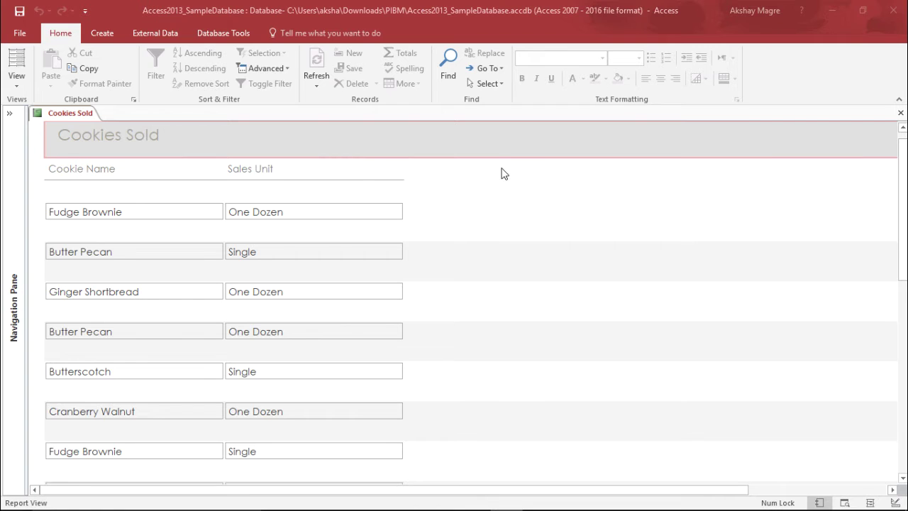
Switch the Cookies Sold report to Design View, resize the Page Footer, and close the Property Sheet
left_click(16, 82)
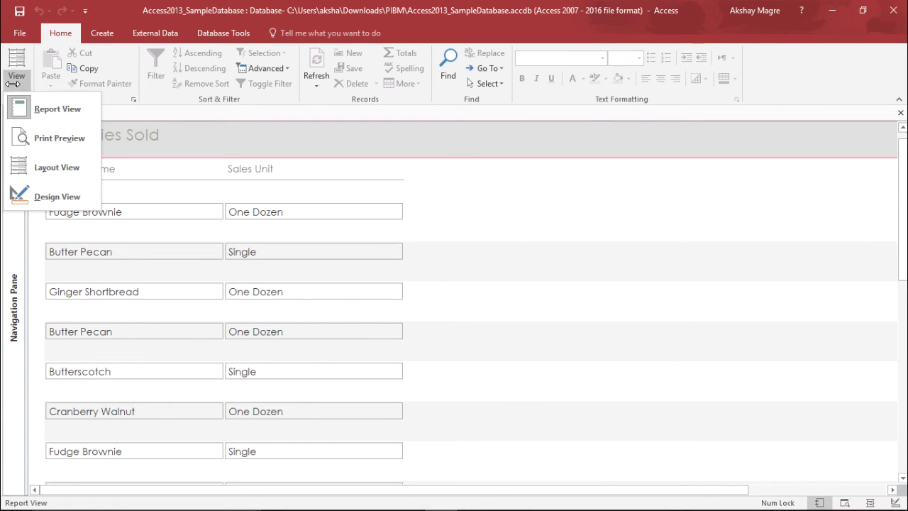
left_click(66, 195)
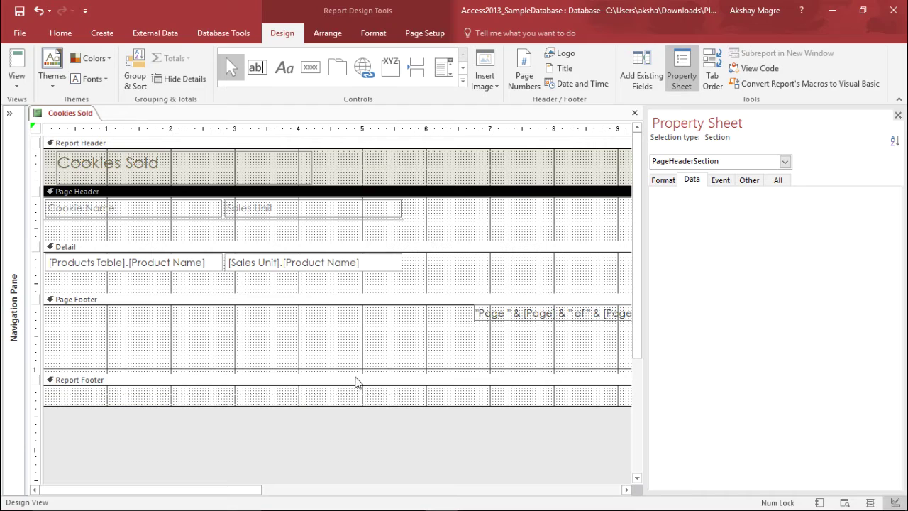
left_click_drag(358, 370, 365, 350)
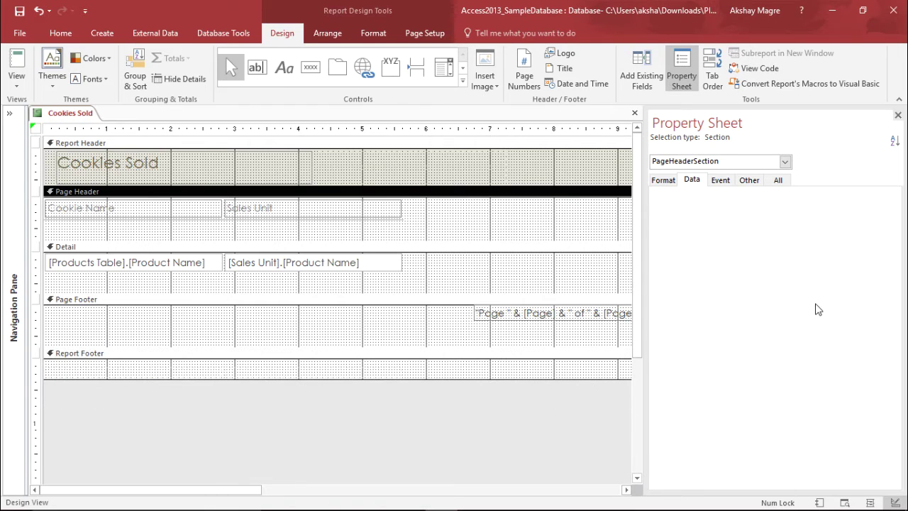
left_click(898, 115)
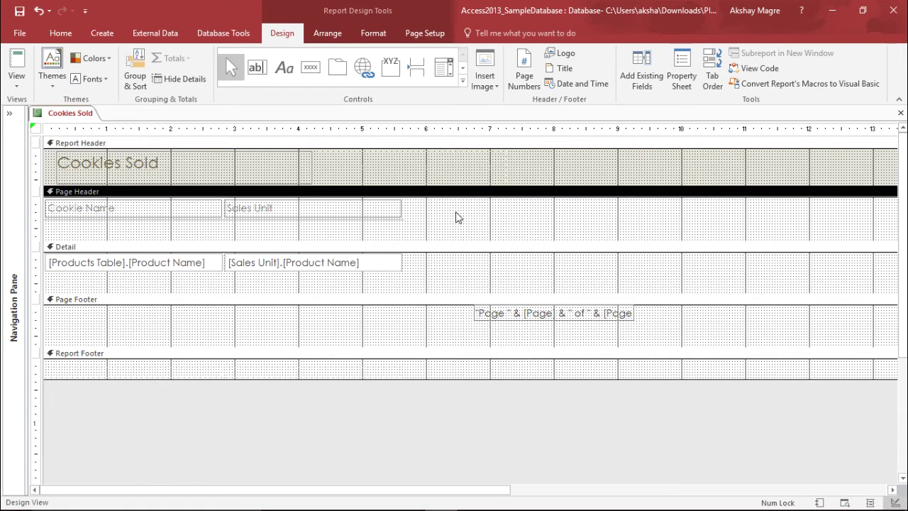
Insert an empty column to the right of the Sales Unit column in the report layout
left_click(291, 209)
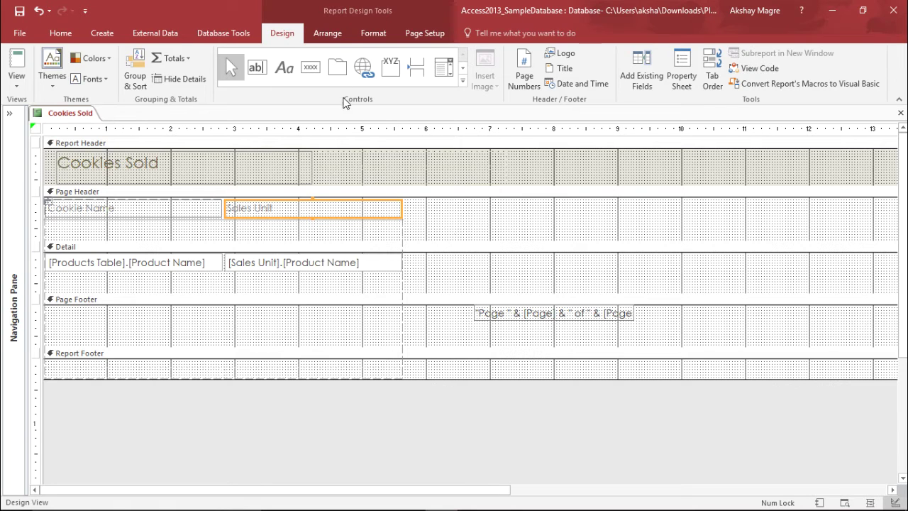
left_click(323, 33)
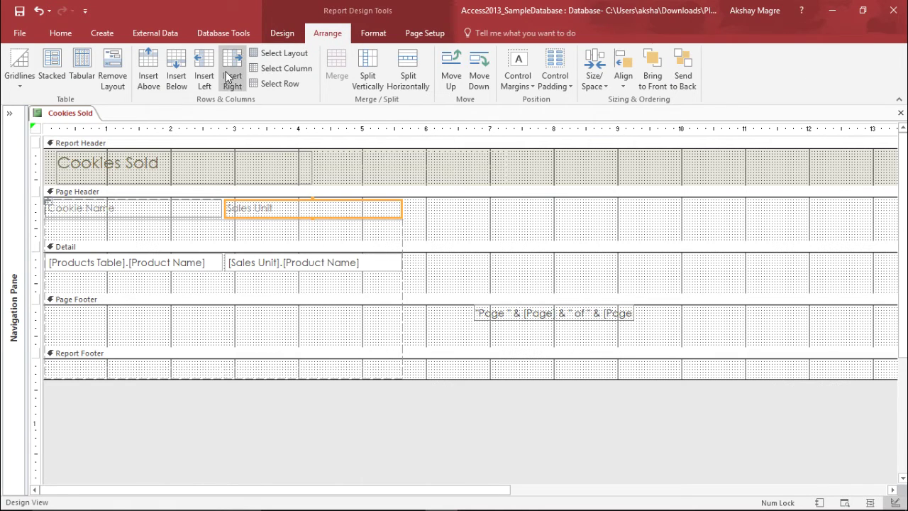
left_click(226, 77)
left_click(445, 212)
left_click(444, 264)
Paste a copy of the Sales Unit label into the new heading cell and clear its text for Total Sold
left_click(346, 210)
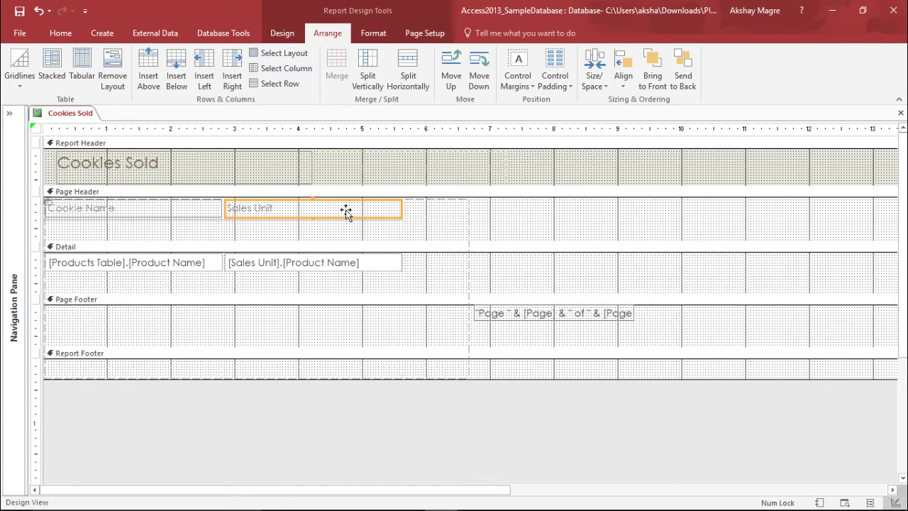
double_click(445, 212)
key("ctrl+v")
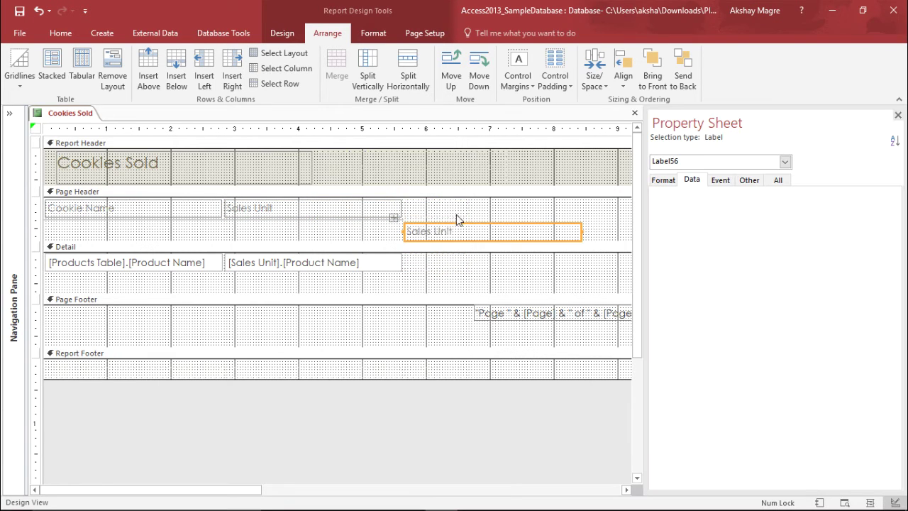
left_click(462, 225)
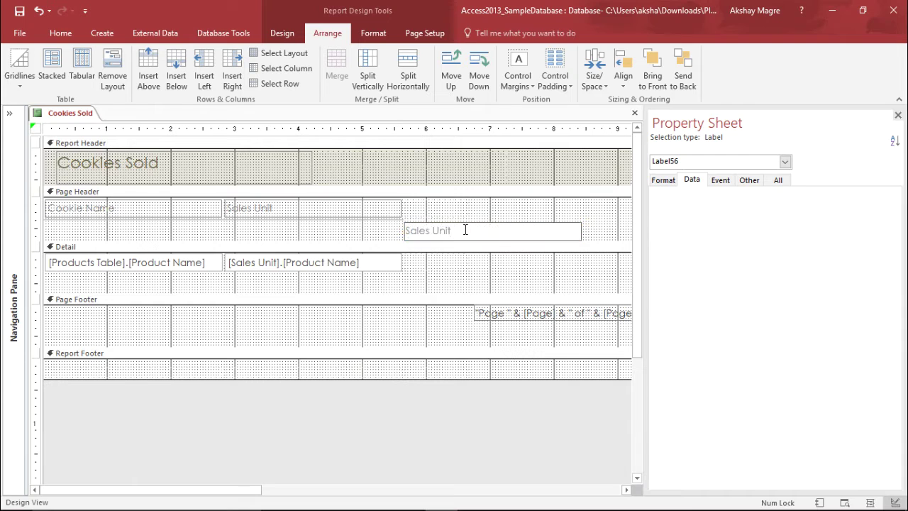
left_click(470, 239)
left_click(473, 226)
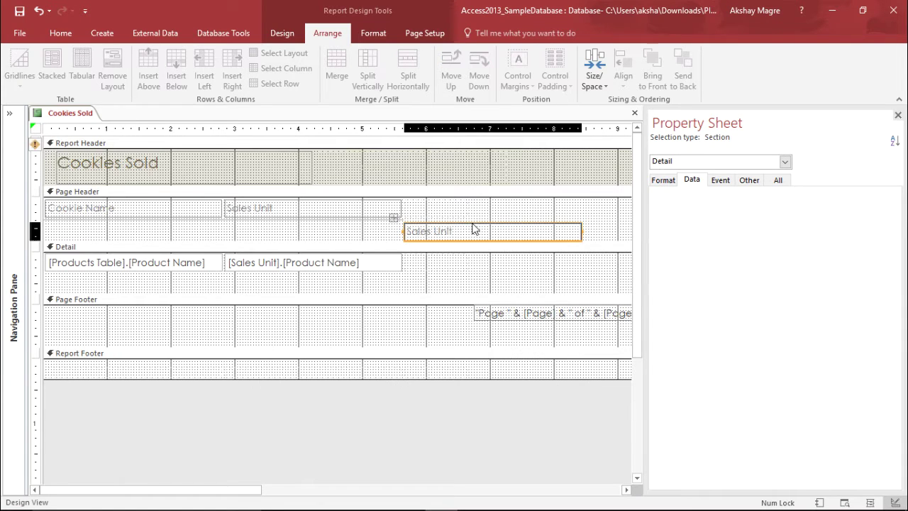
left_click_drag(473, 227, 396, 208)
key("BackSpace")
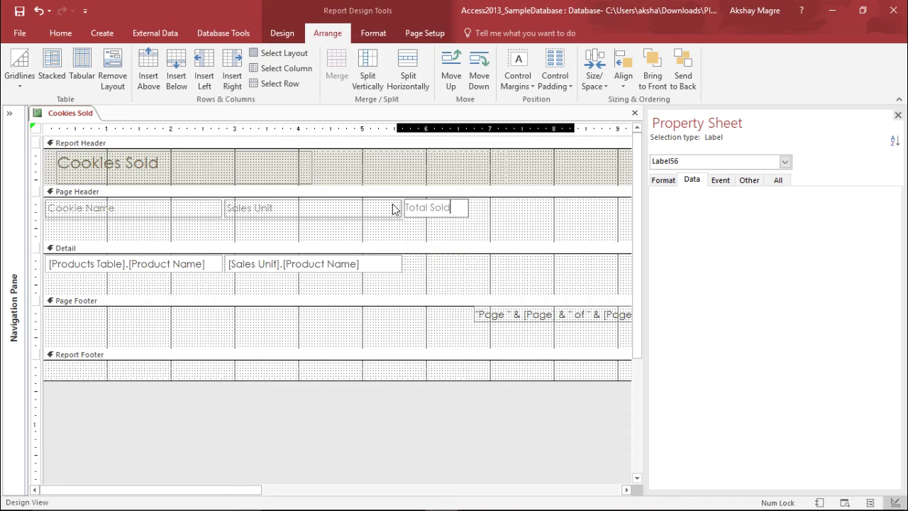
Paste a copy of the Sales Unit text box into the empty detail cell and delete its field reference
left_click(420, 264)
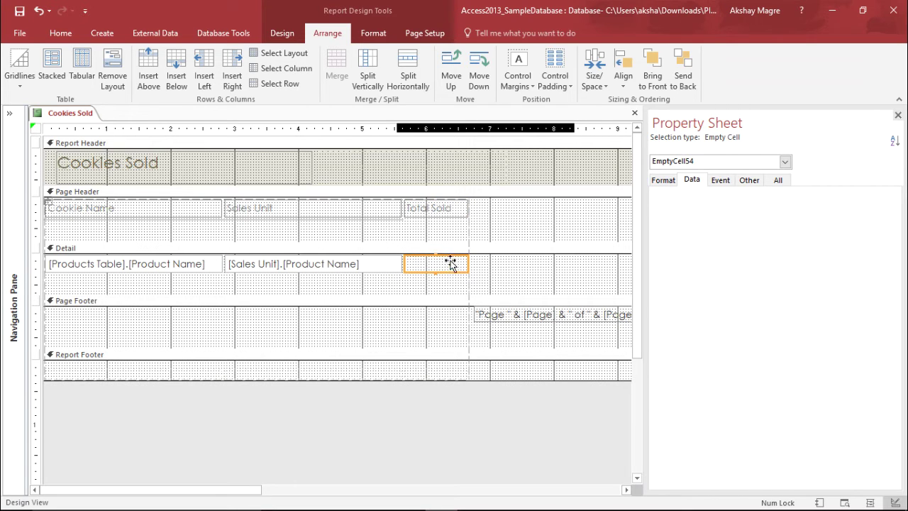
left_click(364, 268)
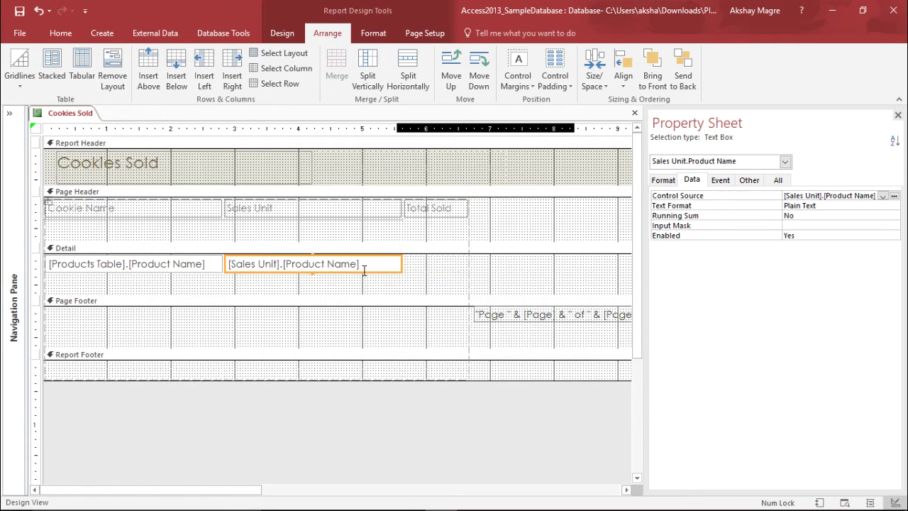
left_click(379, 288)
left_click(382, 267)
left_click(444, 265)
key("ctrl+v")
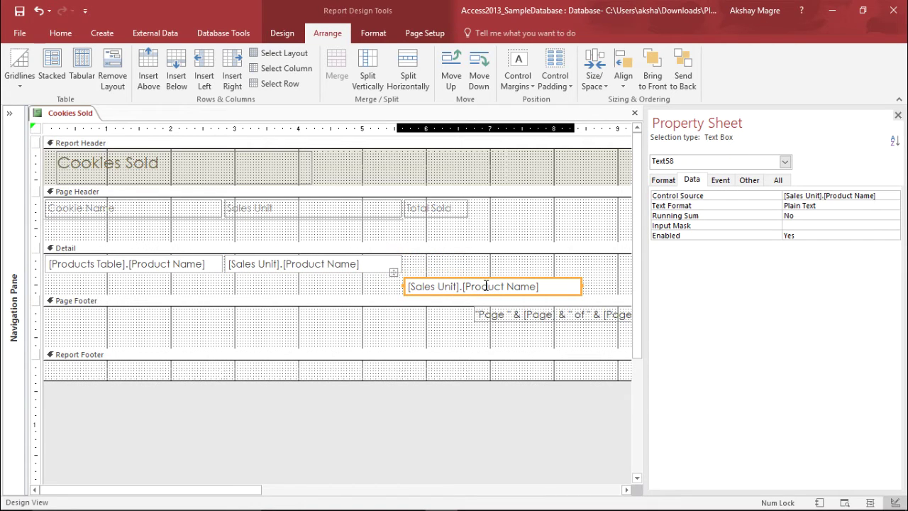
left_click_drag(485, 277, 475, 260)
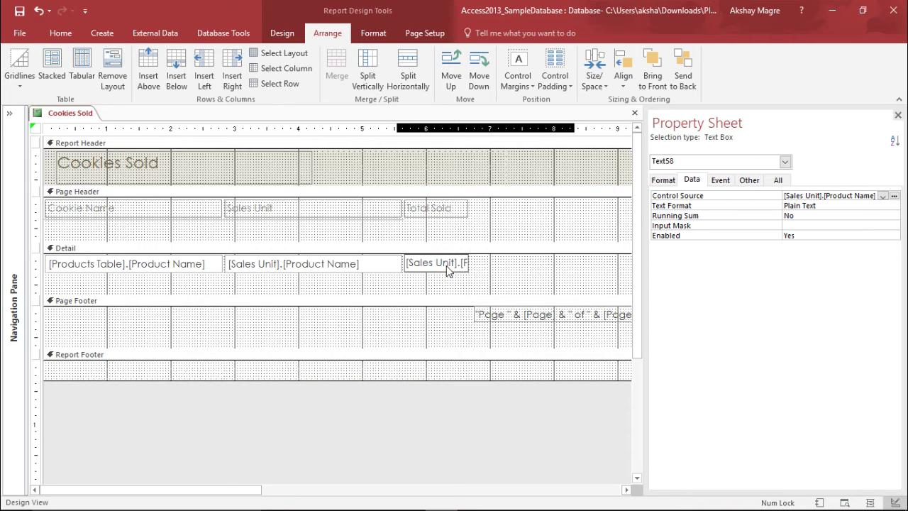
key("Right")
key("Right")
key("Right")
key("Right")
key("Right")
key("Right")
key("Right")
key("Right")
key("Right")
key("Right")
key("Right")
key("Right")
key("Right")
key("Right")
key("Right")
key("Right")
key("Right")
key("Right")
key("Right")
key("Right")
key("ctrl+a")
key("Delete")
Set the new text box's Control Source to SumOfQuantity
left_click(676, 180)
left_click(693, 181)
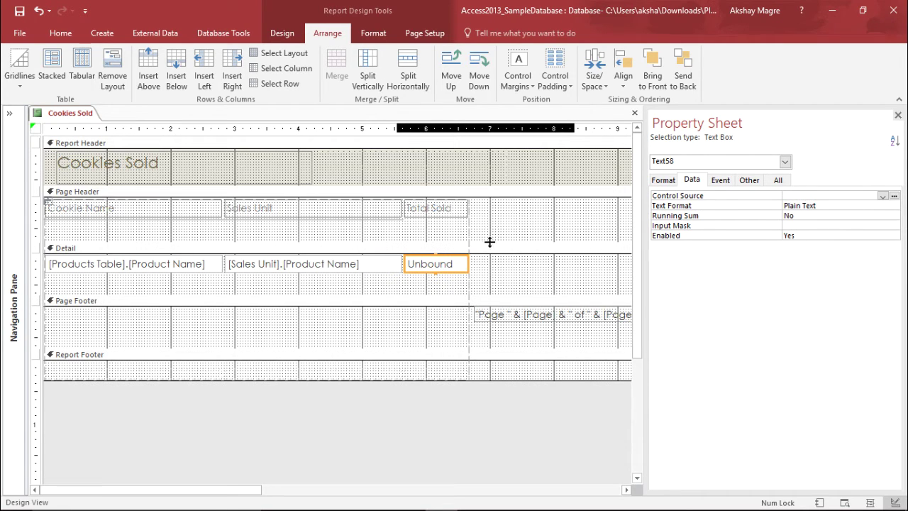
left_click(882, 196)
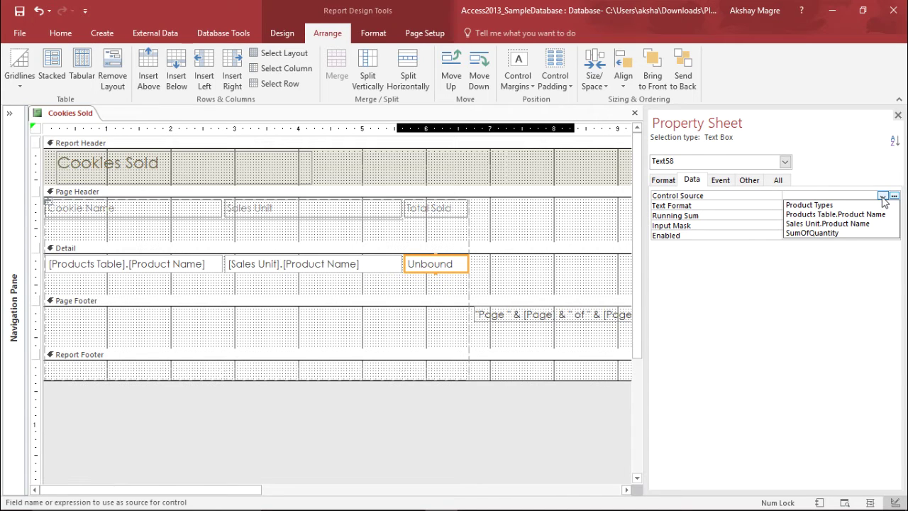
left_click(821, 234)
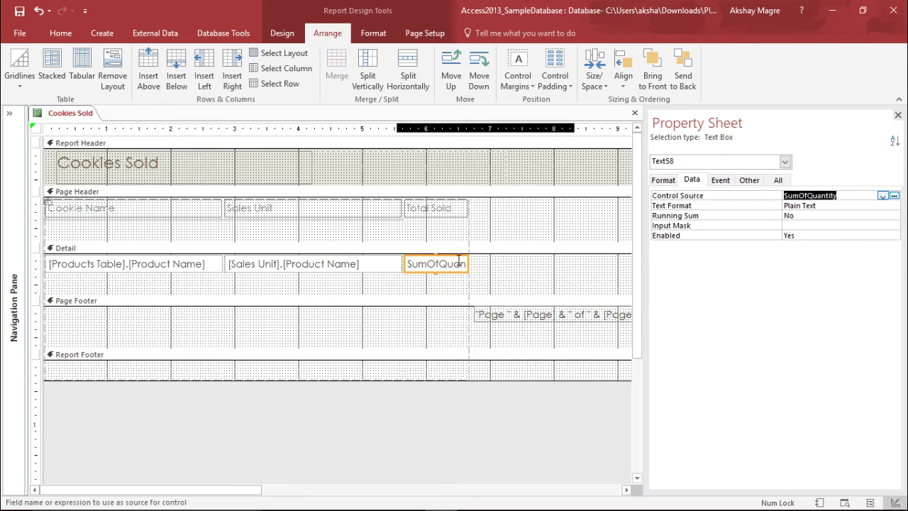
left_click(429, 207)
left_click(383, 207)
left_click(427, 213)
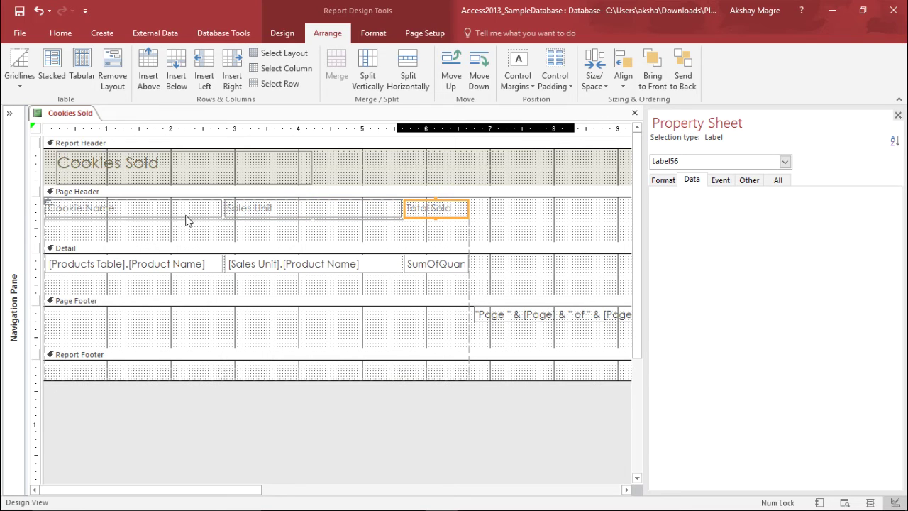
Switch the Cookies Sold report to Report View
left_click(282, 33)
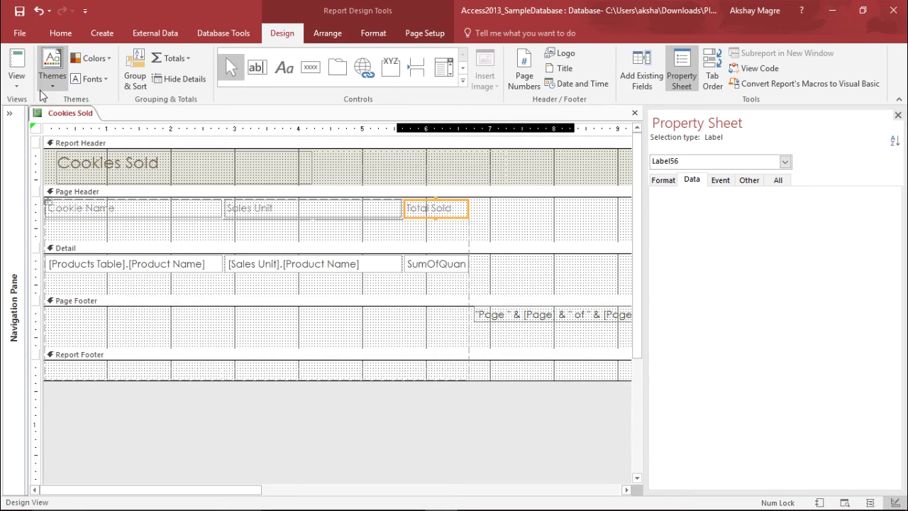
left_click(16, 78)
left_click(36, 109)
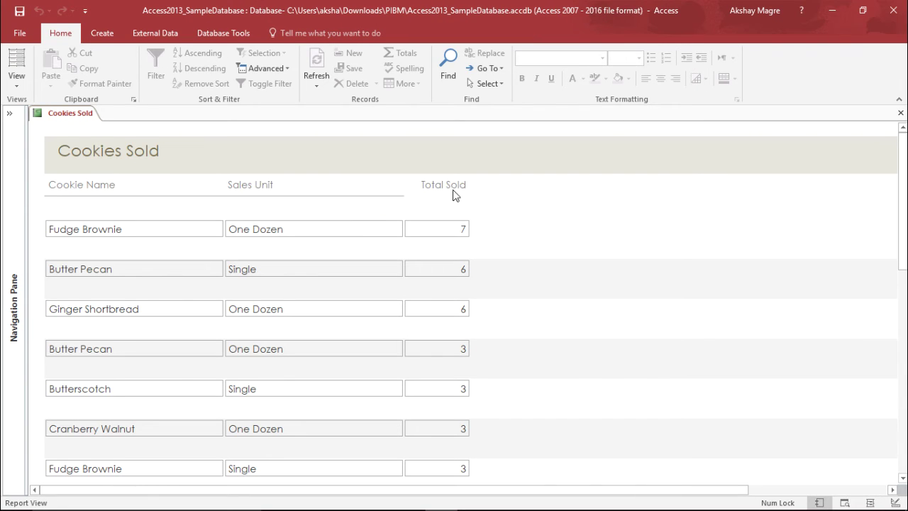
Check the Total Sold values beside each cookie, such as Fudge Brownie and Butter Pecan
left_click(435, 192)
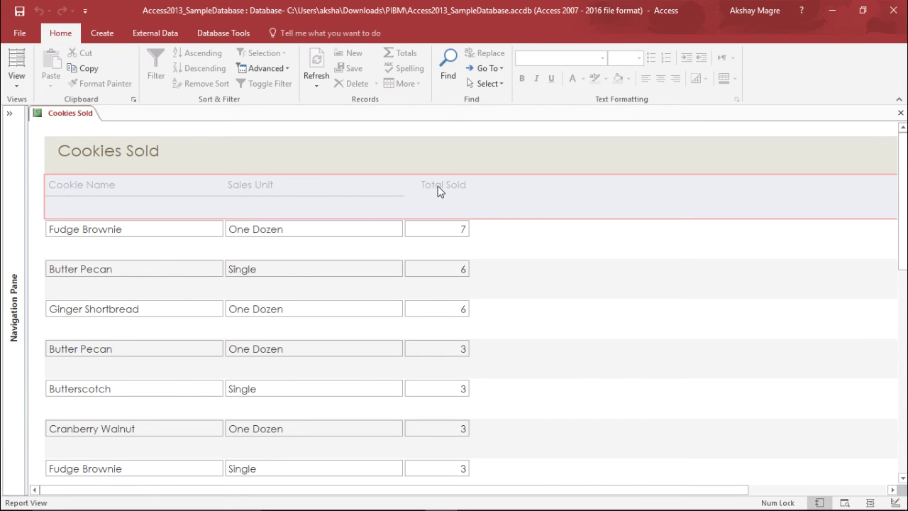
left_click(435, 234)
left_click(443, 266)
left_click(439, 331)
left_click(437, 346)
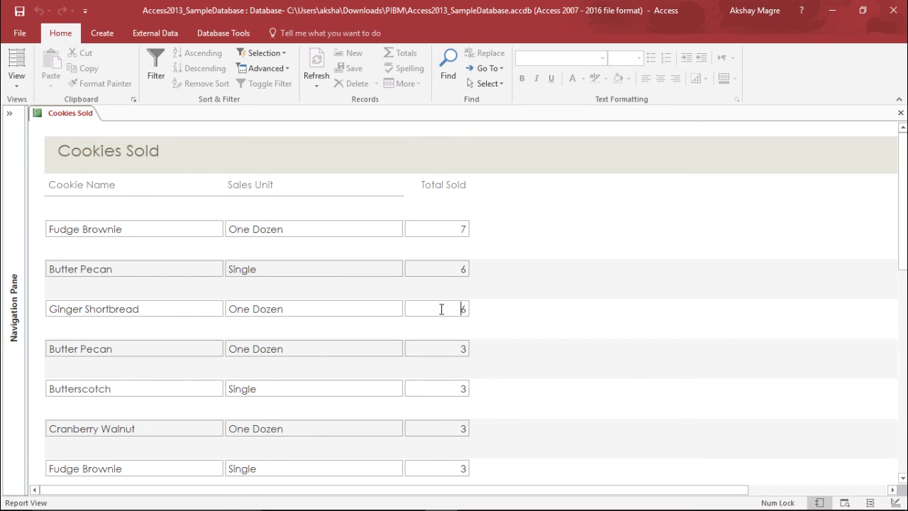
left_click(450, 348)
scroll(450, 346, "down", 3)
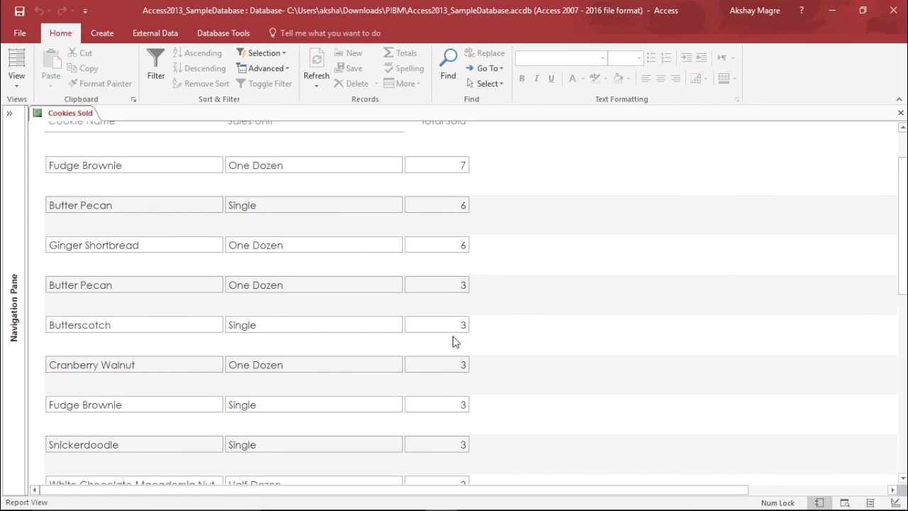